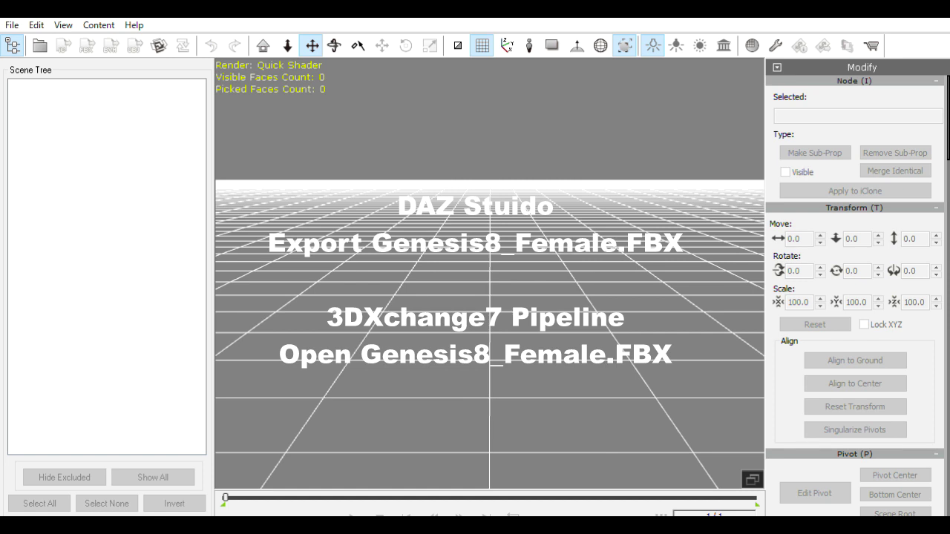
Convert the imported Genesis 8 Female character to non-standard using the 00_Tpose pose with its bone mapping active
left_click_drag(310, 205, 480, 260)
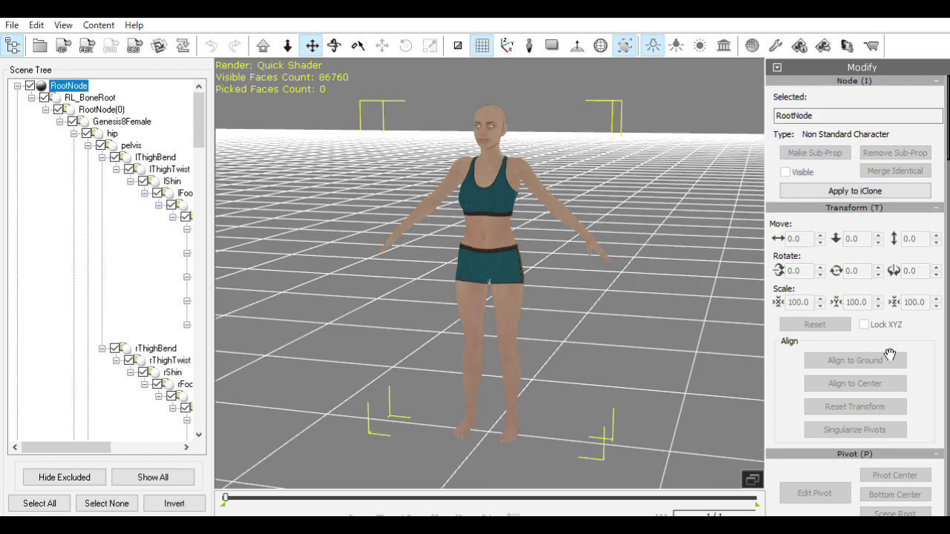
scroll(947, 216, "down", 10)
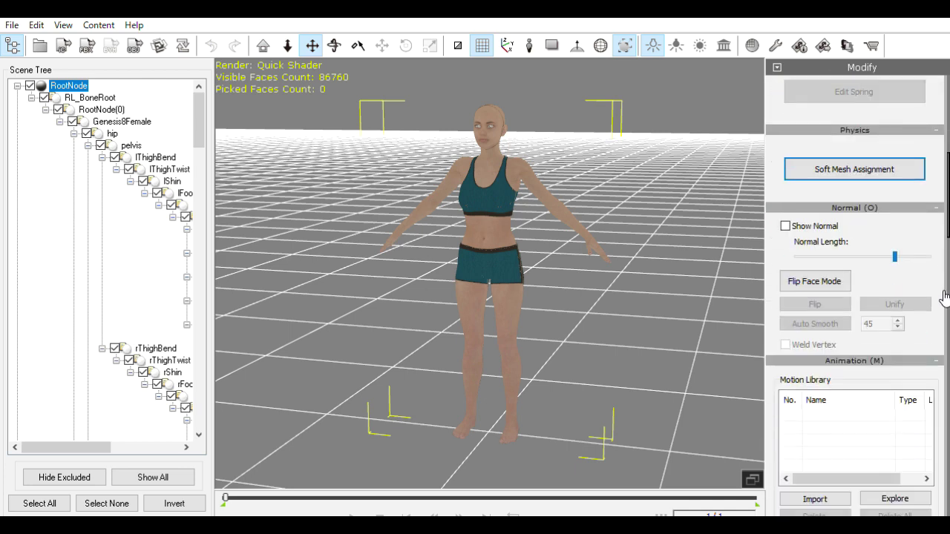
scroll(855, 297, "down", 5)
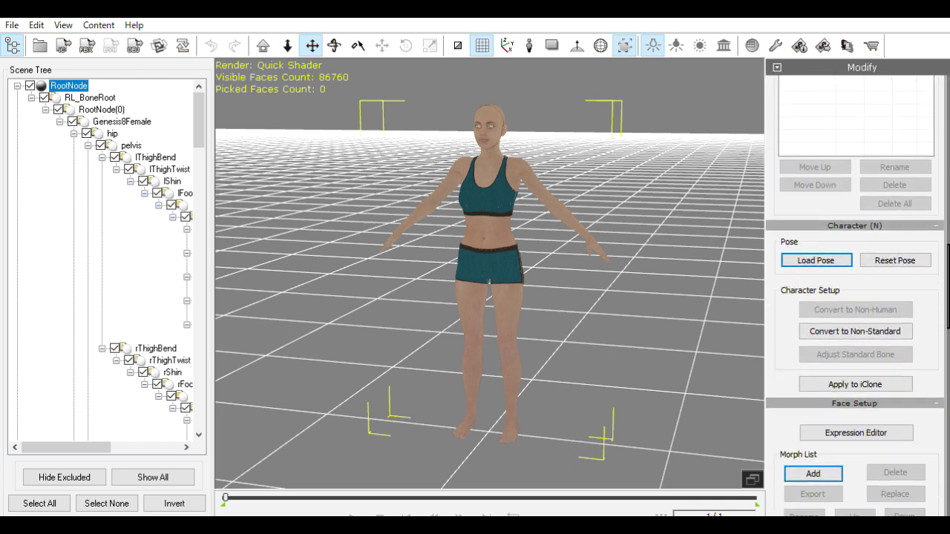
left_click(857, 331)
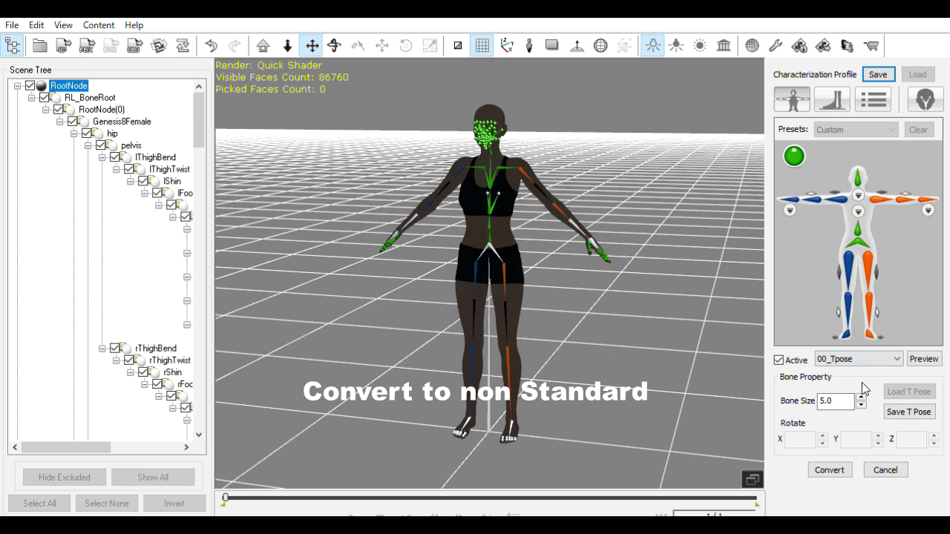
left_click(779, 360)
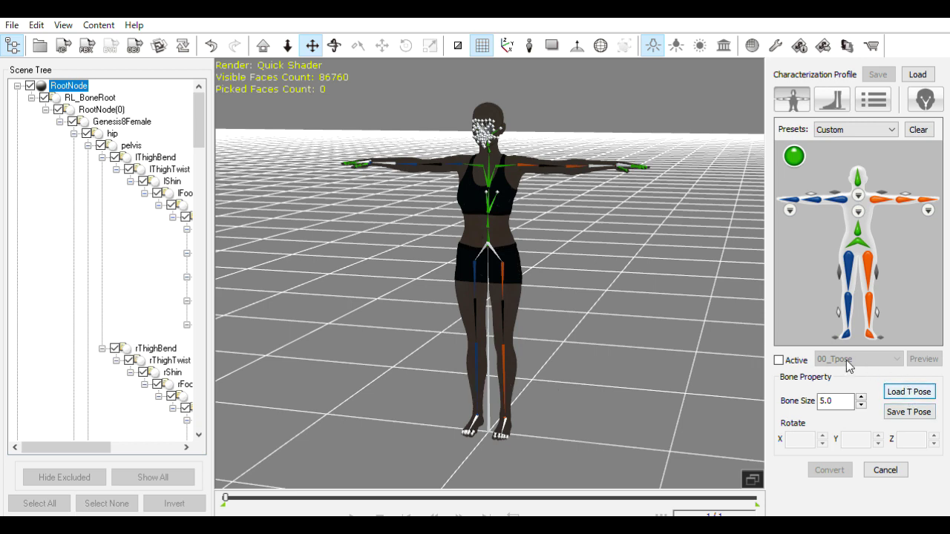
left_click(781, 358)
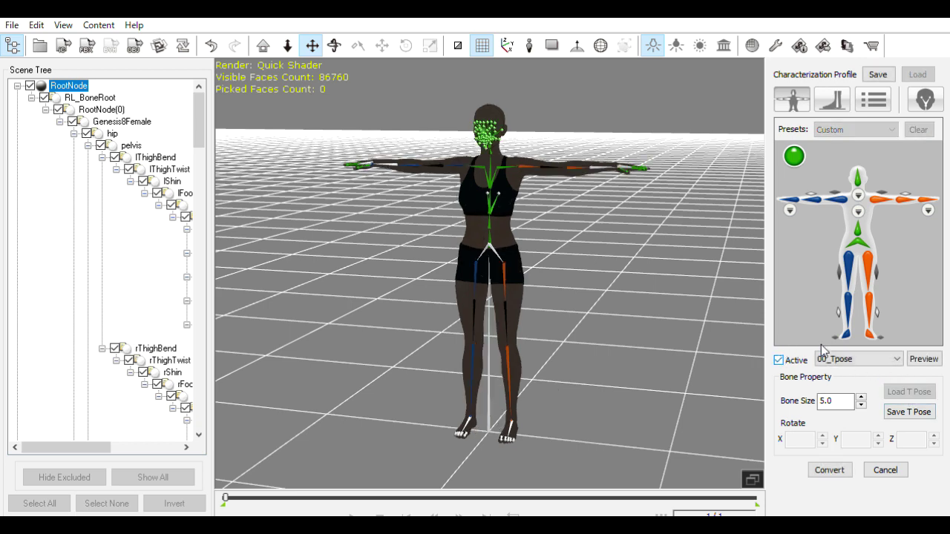
left_click(831, 469)
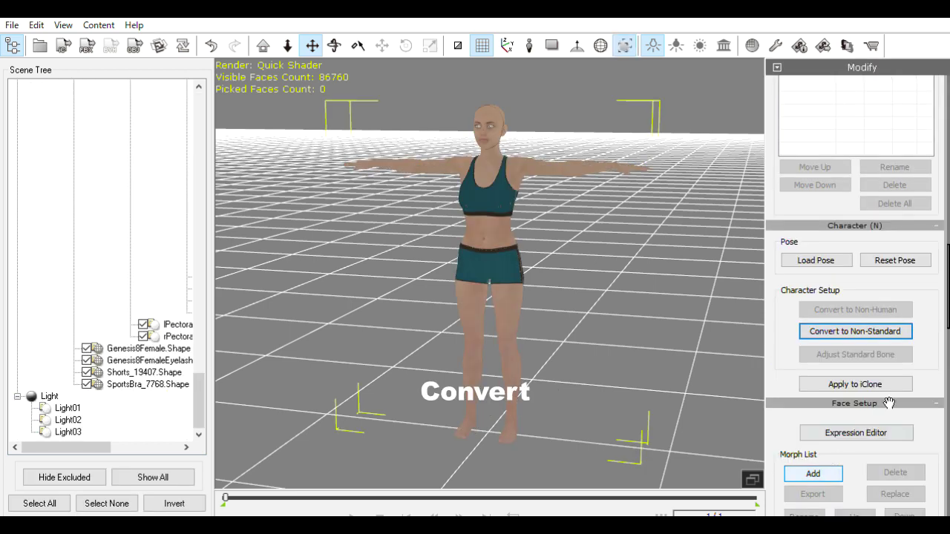
Import the Talk motion into the character's motion library and play it on the converted figure
scroll(944, 336, "up", 5)
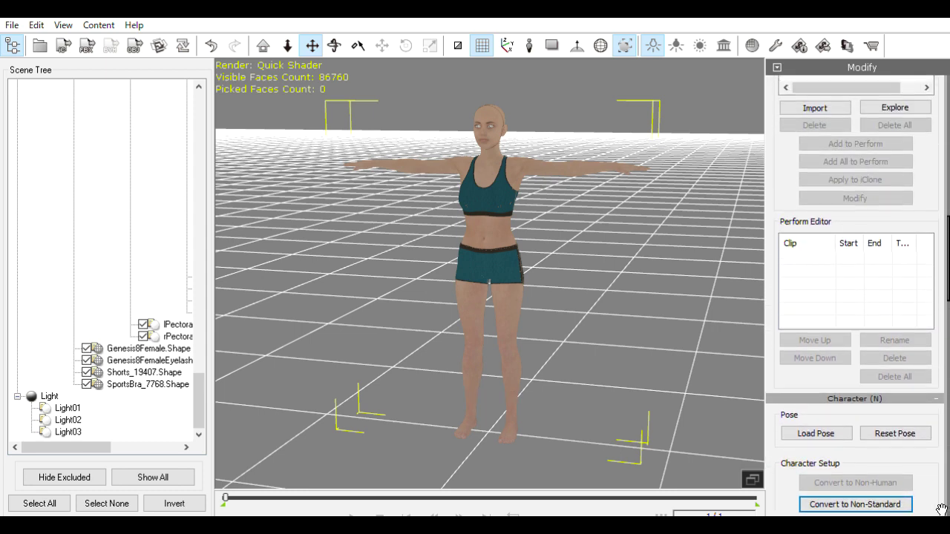
scroll(946, 204, "up", 6)
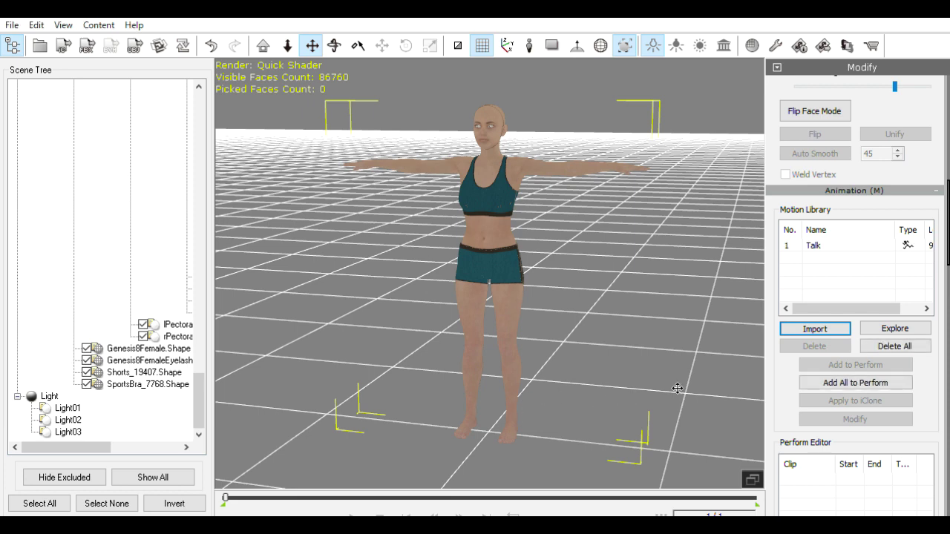
left_click(830, 243)
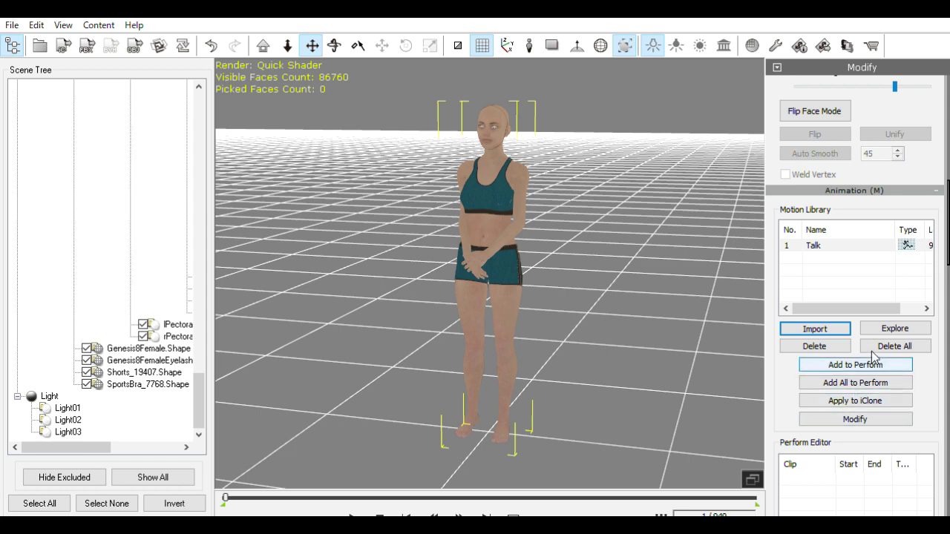
left_click(352, 508)
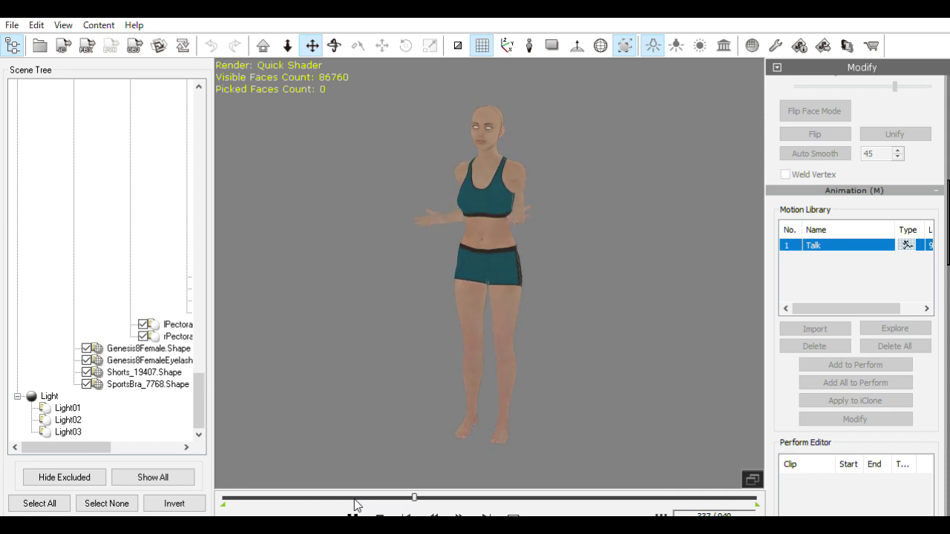
left_click(378, 514)
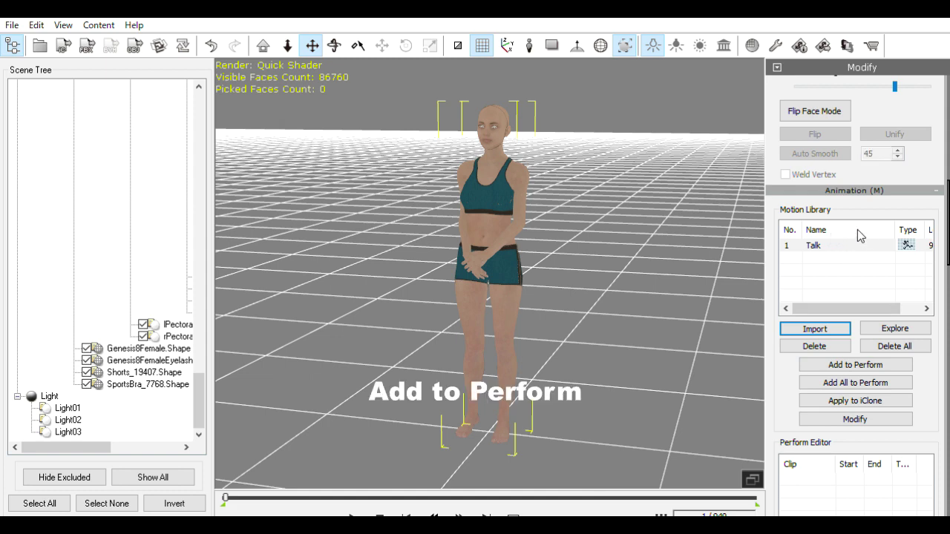
Add the Talk motion to the perform list and export it as a BVH file
left_click(840, 362)
left_click(826, 476)
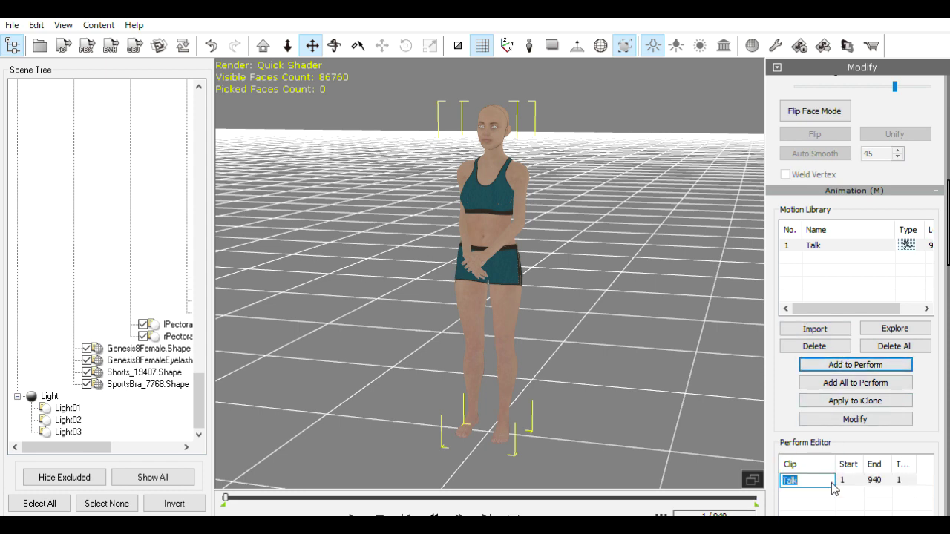
left_click(827, 501)
left_click(829, 481)
left_click(830, 479)
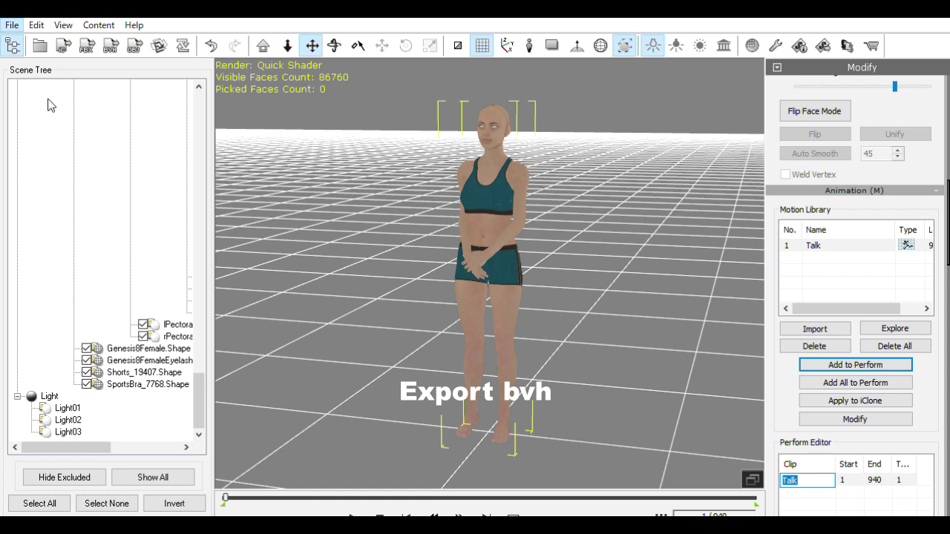
key("Escape")
key("Return")
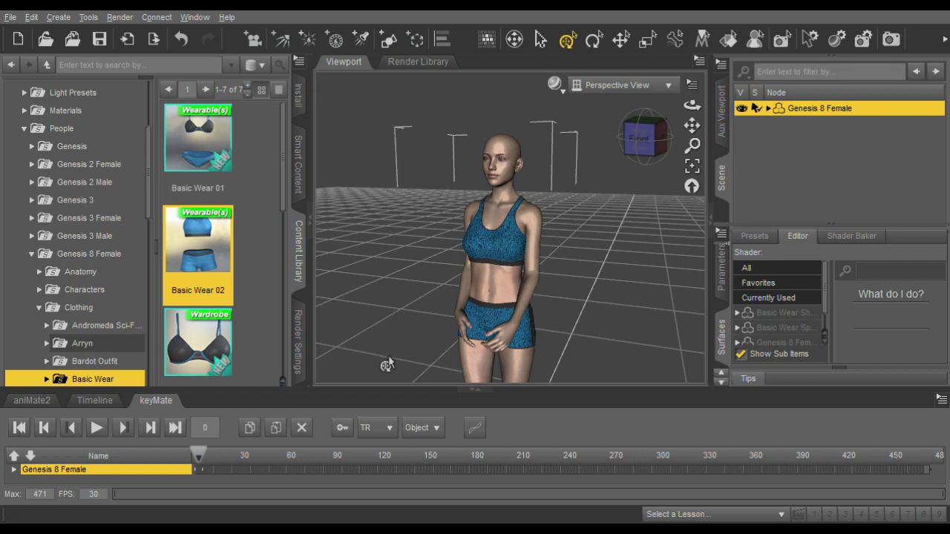
Switch to DAZ Studio and play the motion on the Genesis 8 Female figure
left_click(97, 429)
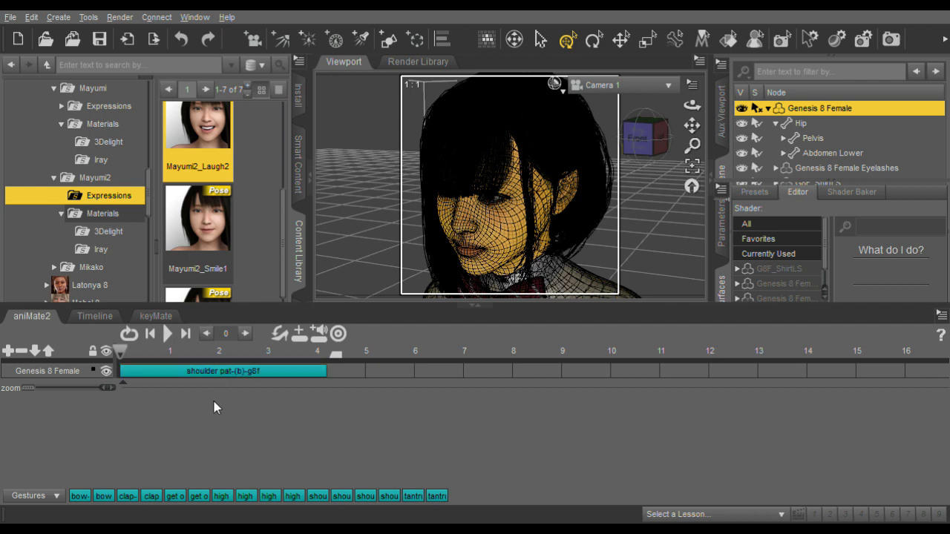
Examine the Genesis 8 Female's eye and facial expression keyframes in keyMate
mouse_move(121, 352)
left_mouse_down()
mouse_move(333, 369)
mouse_move(120, 355)
left_mouse_up()
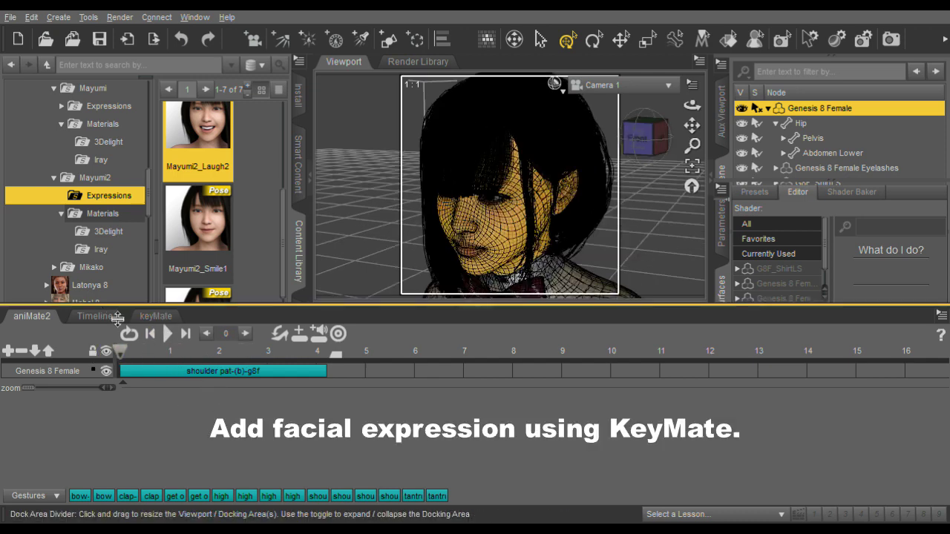
left_click(157, 318)
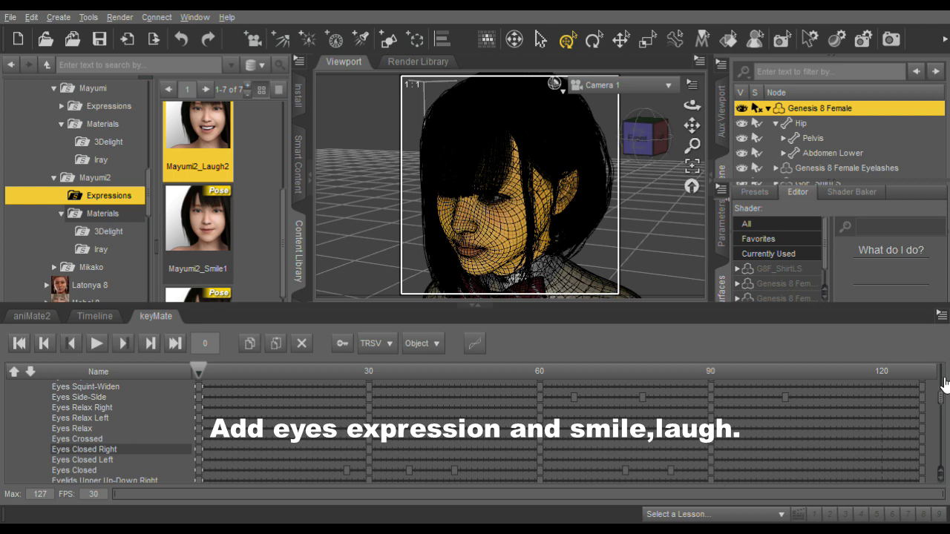
left_click_drag(202, 374, 707, 492)
left_click_drag(707, 488, 944, 496)
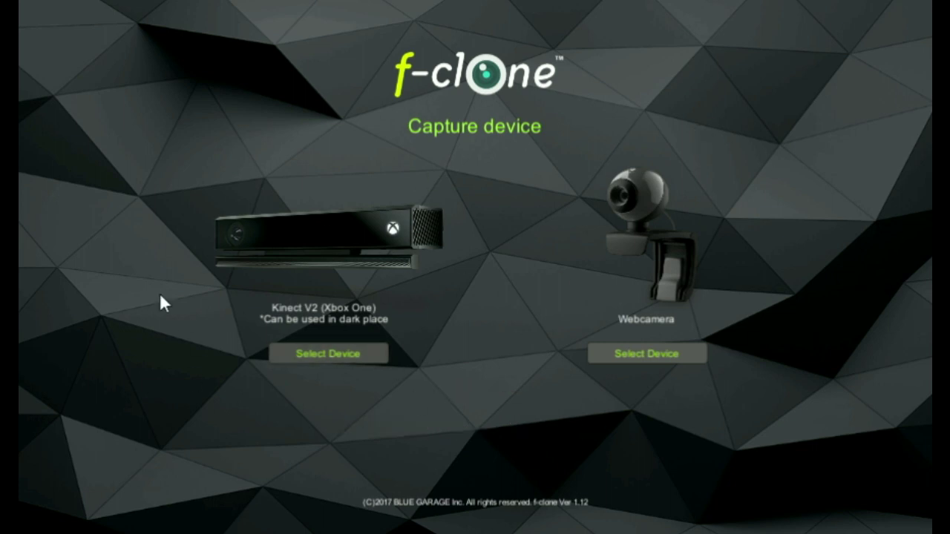
Switch to f-clone and choose Kinect V2 (Xbox One) as the capture device
left_click(334, 353)
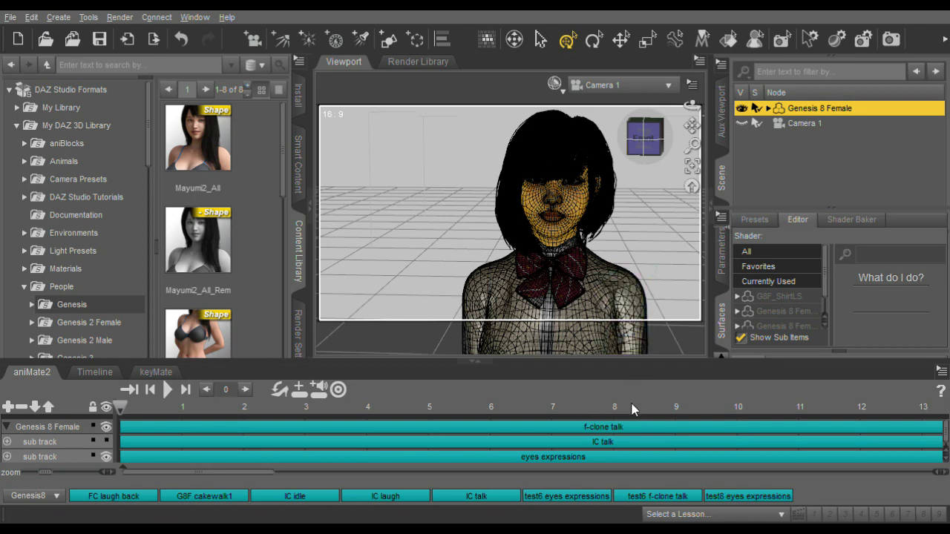
In DAZ Studio, play only the IC talk track in aniMate2 and return to the start
left_click(626, 444)
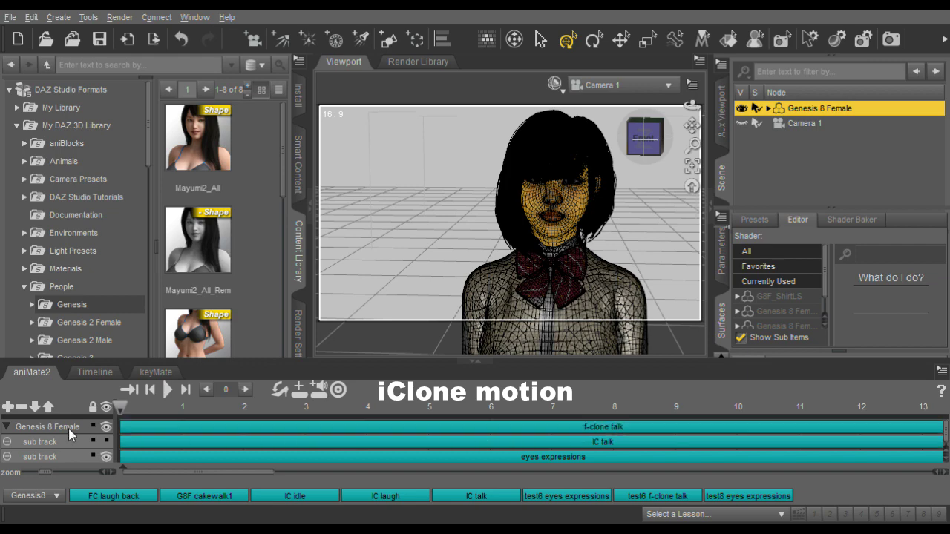
left_click(169, 391)
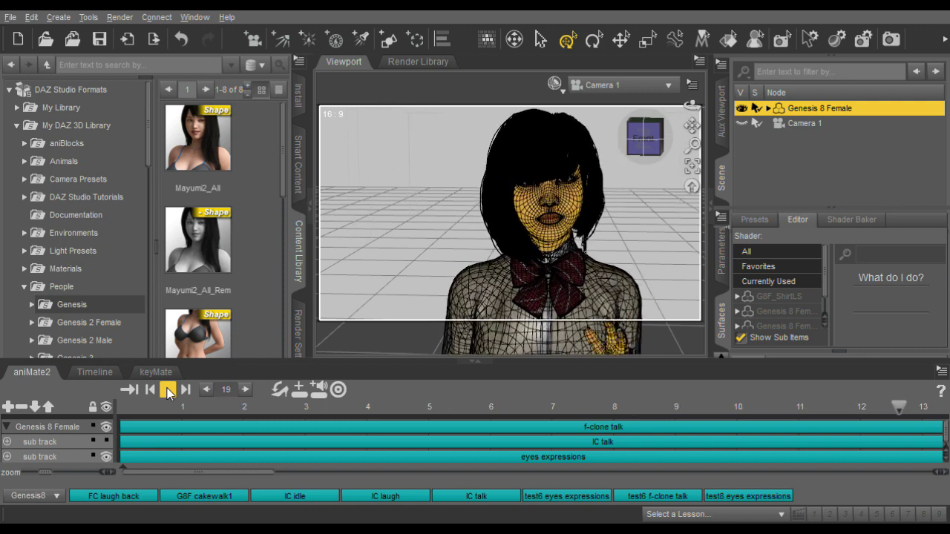
left_click(152, 392)
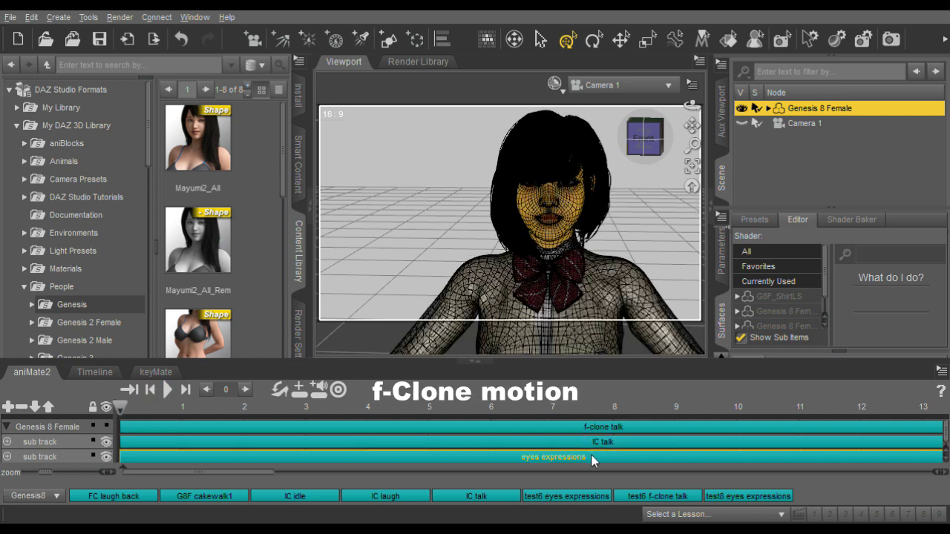
Play the f-clone talk track with the IC talk and eyes expressions tracks disabled
left_click(619, 428)
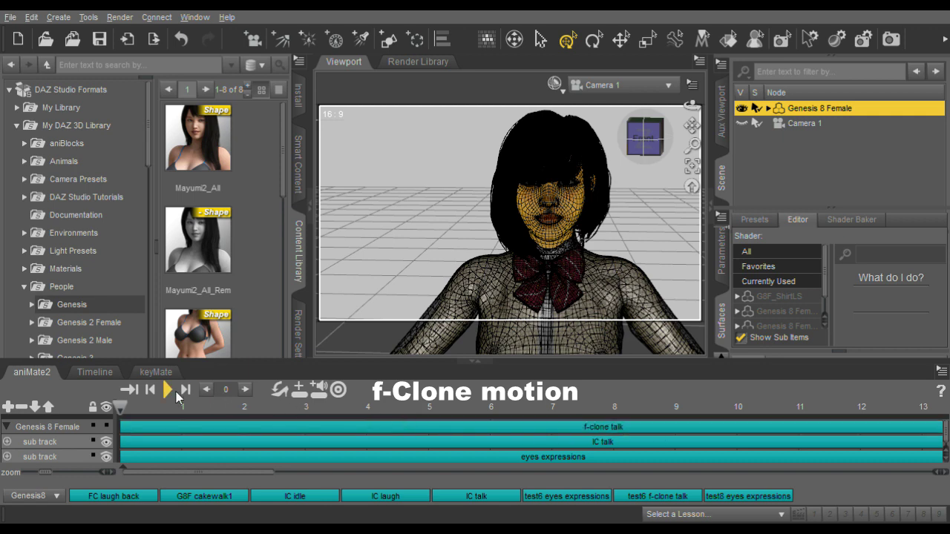
left_click(167, 391)
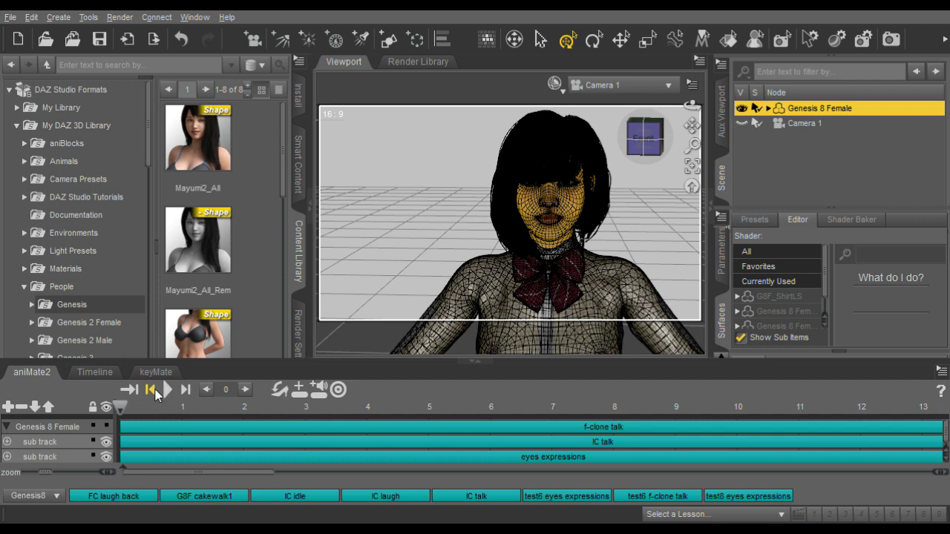
Play the eyes expressions track on its own, and play all three talk animation tracks together
left_click(106, 456)
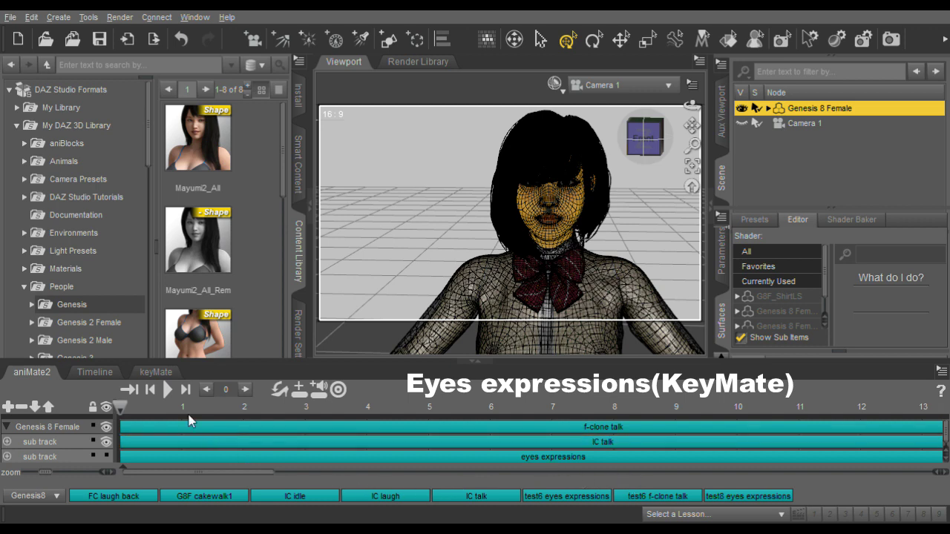
left_click(168, 390)
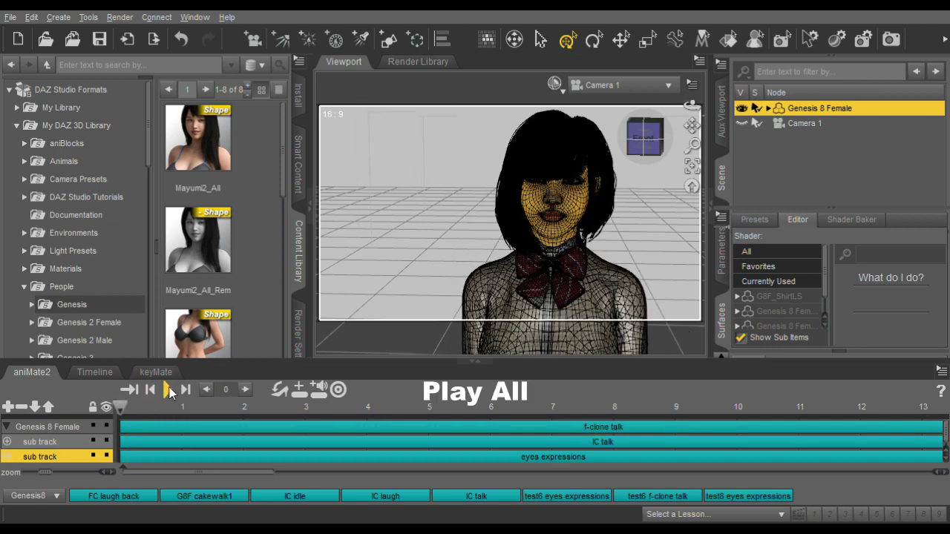
left_click(169, 391)
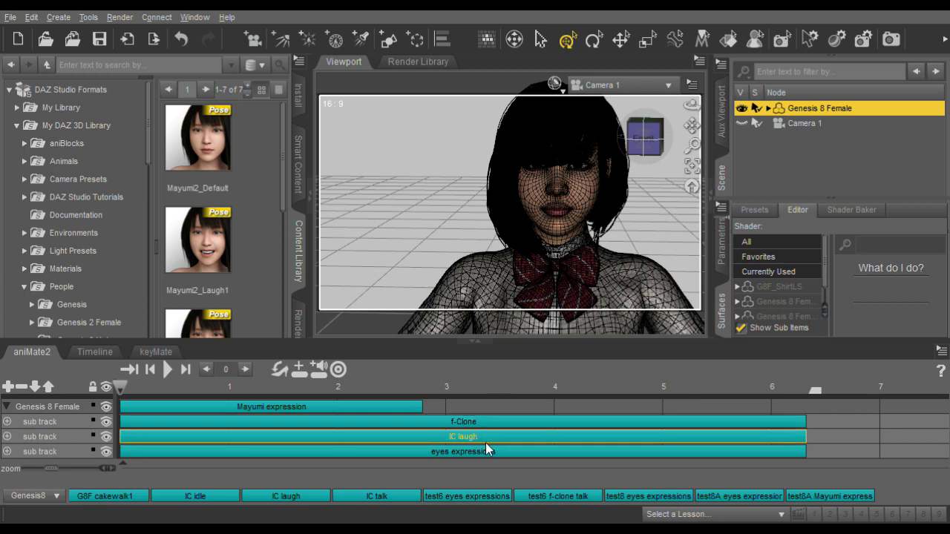
Enable only the IC laugh track in the laugh animation and play it
left_click(106, 437)
left_click(168, 371)
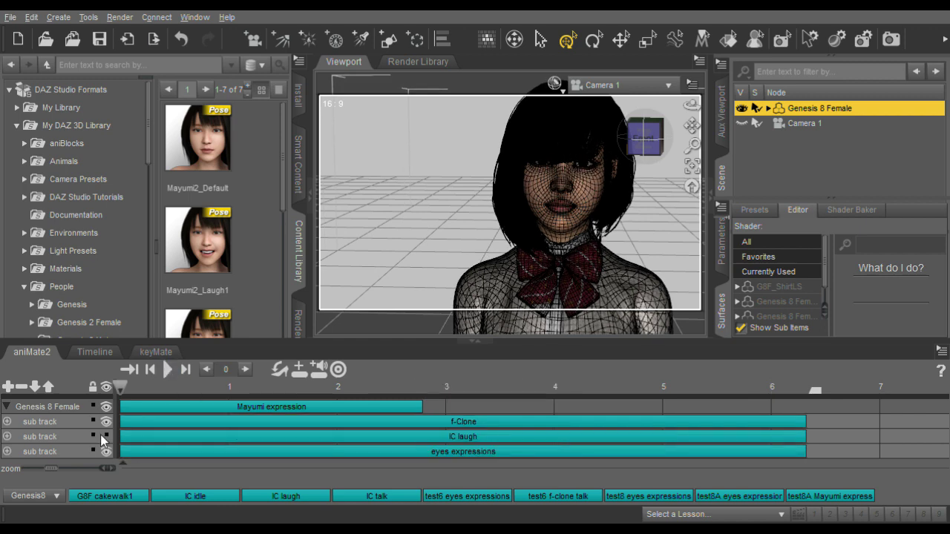
Play the f-Clone track of the laugh animation on its own and disable it again
left_click(465, 424)
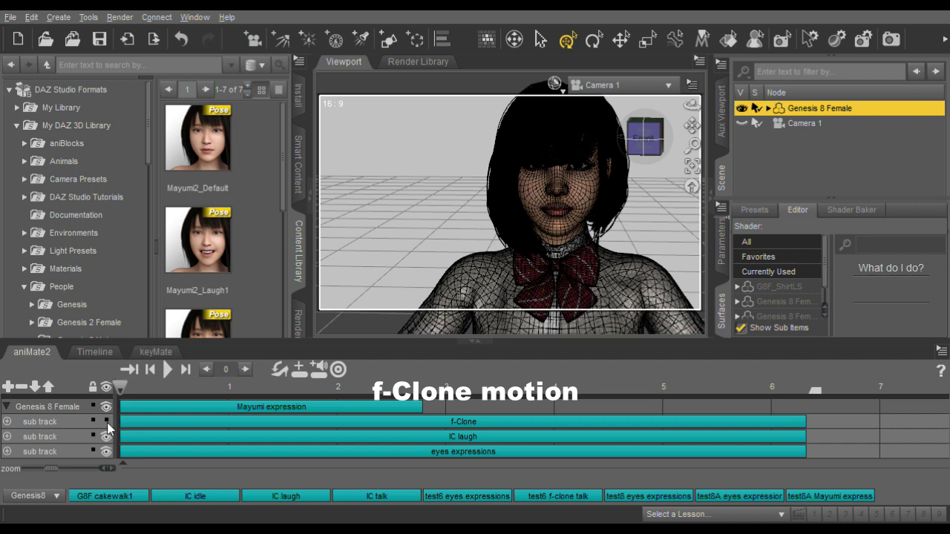
left_click(168, 370)
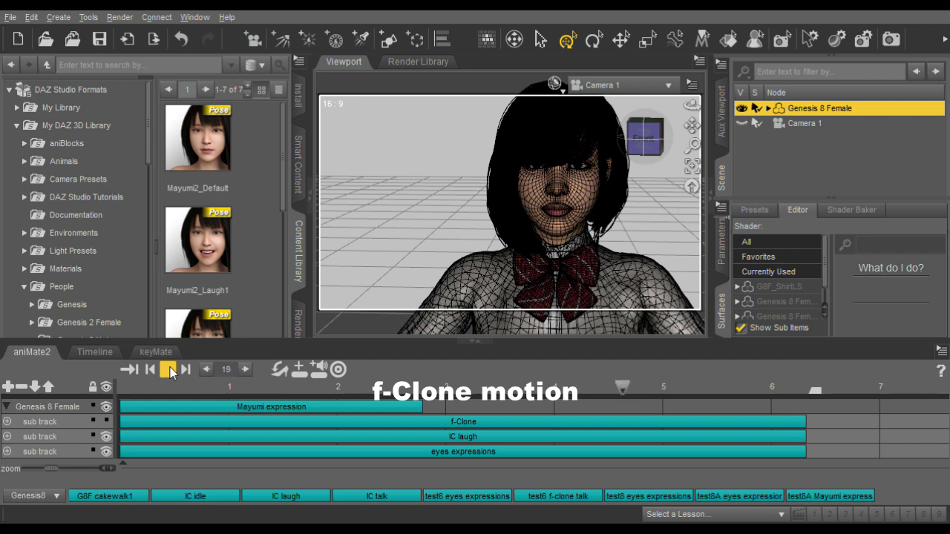
left_click(168, 370)
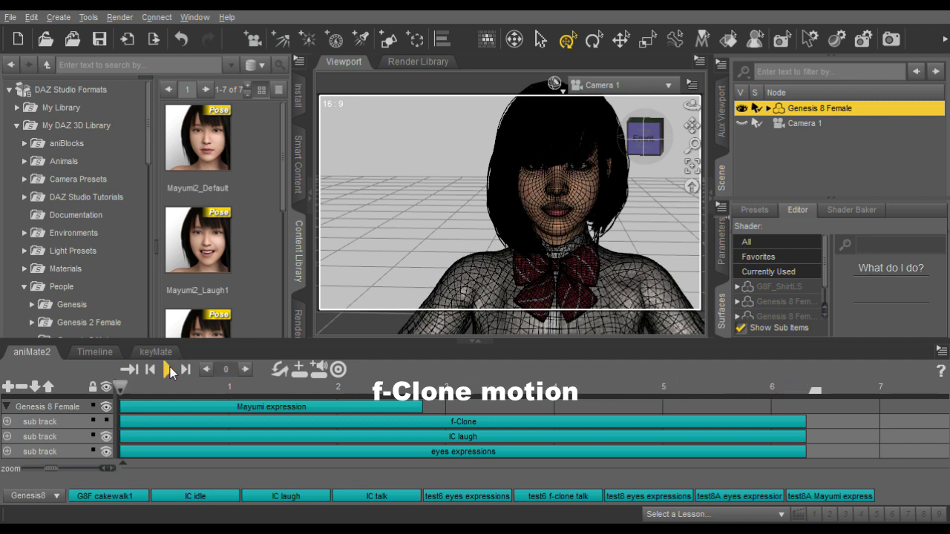
left_click(339, 440)
left_click(110, 424)
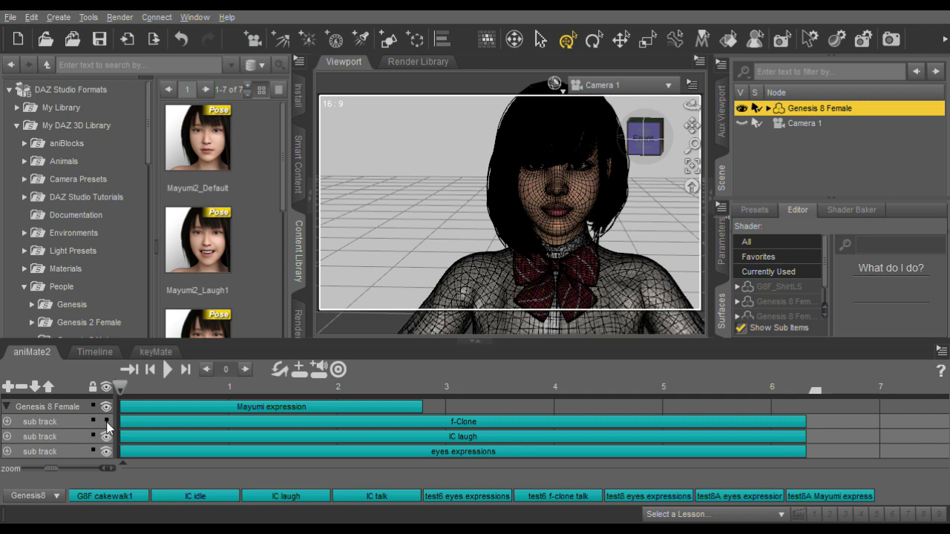
Enable only the Mayumi expression track and play it
left_click(265, 411)
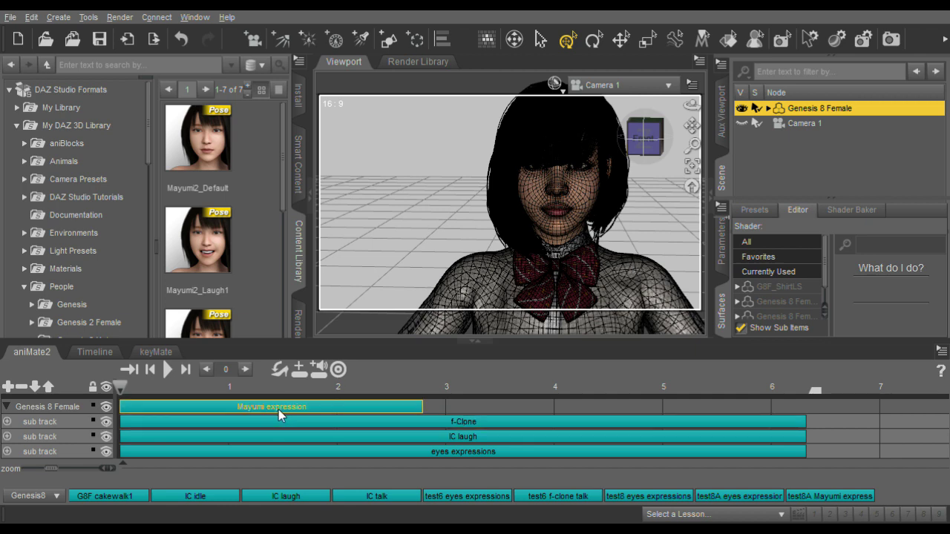
left_click(110, 405)
left_click(107, 408)
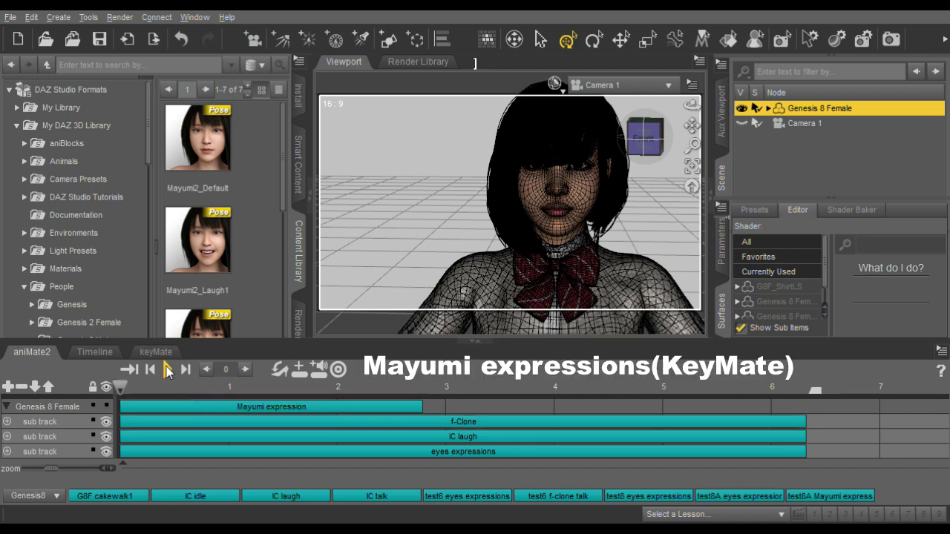
left_click(168, 371)
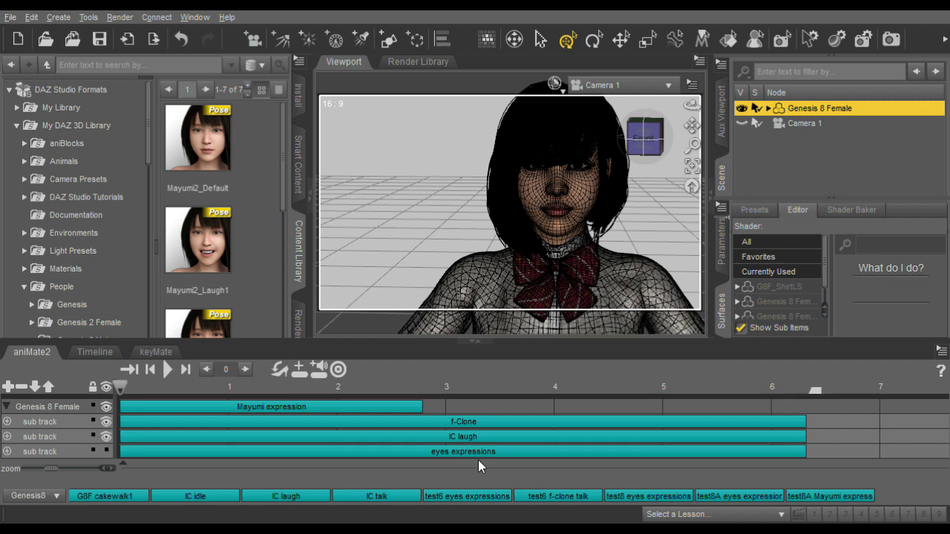
Play the laugh animation's eyes expressions track alone, and play all four tracks together
left_click(168, 370)
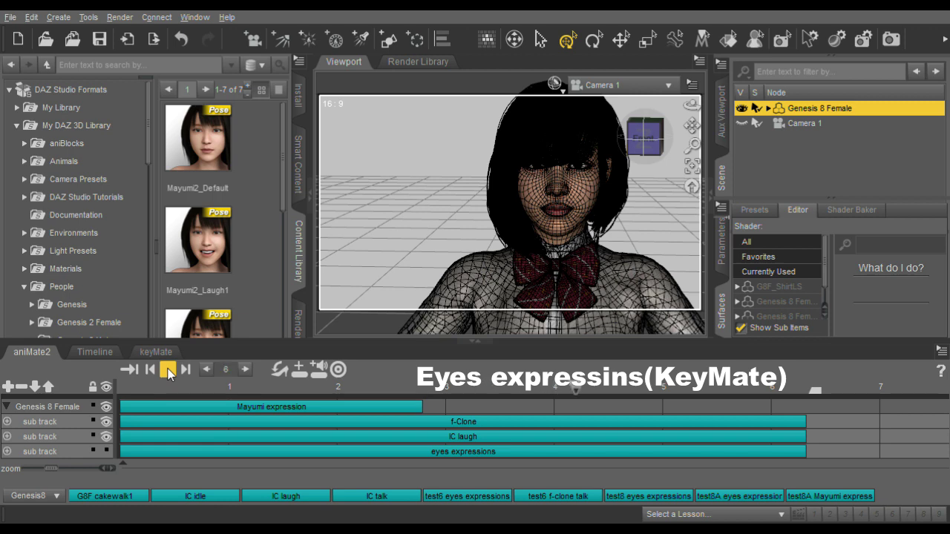
left_click(169, 371)
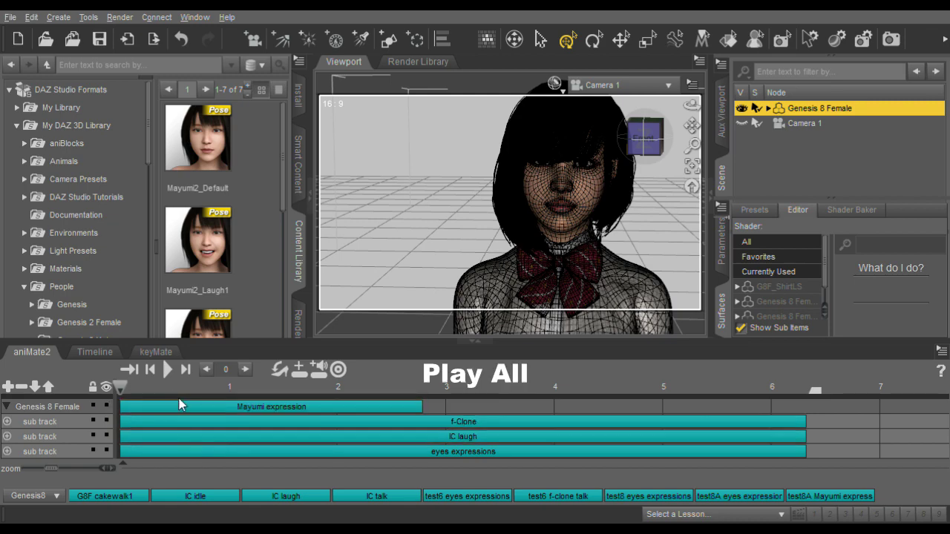
left_click(166, 372)
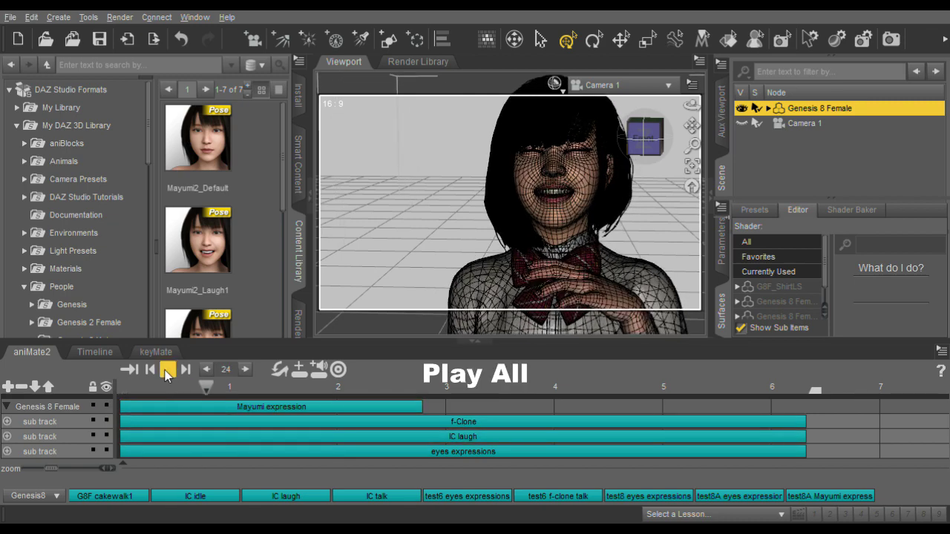